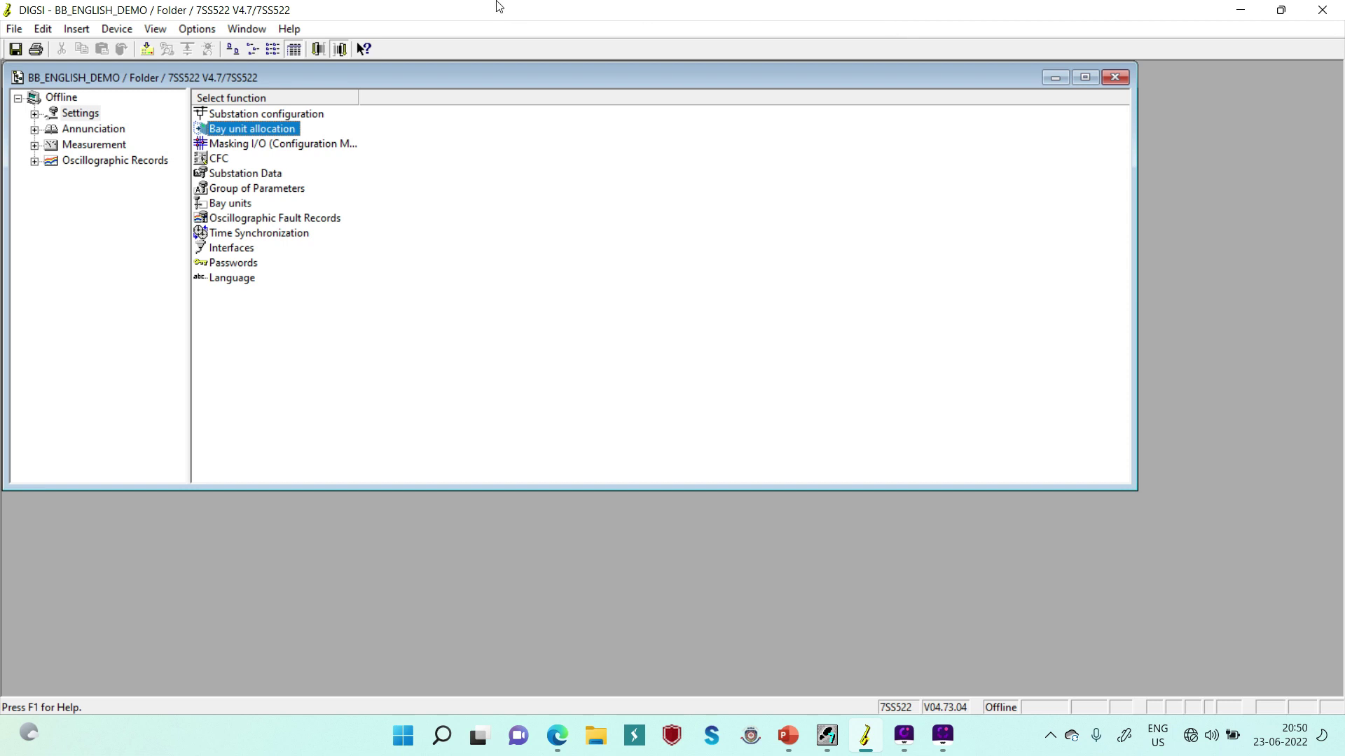
# Open the 7SS522 Substation configuration to show its BUS-1 and BUS-2 busbar diagram
pyautogui.doubleClick(284, 115)
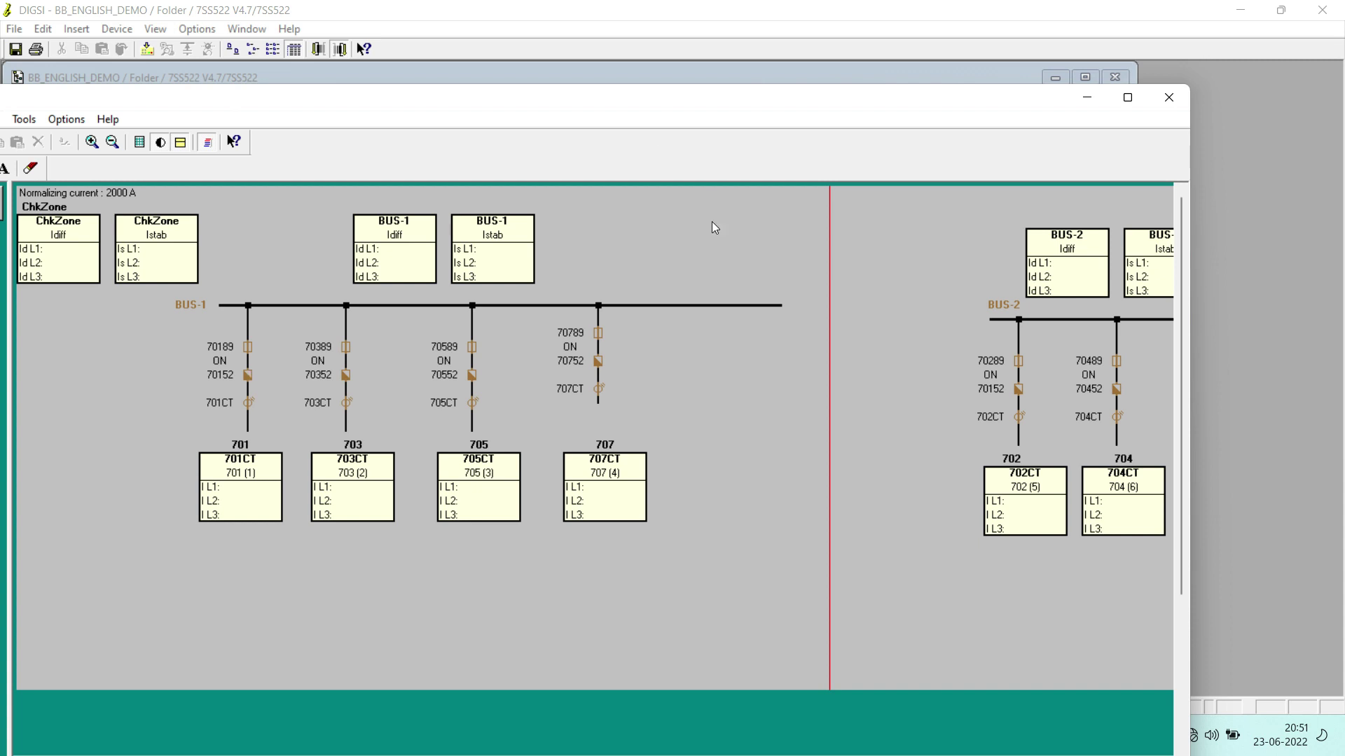
# Close the substation configuration diagram and the 7SS522 device window, returning to the project overview
pyautogui.click(1169, 97)
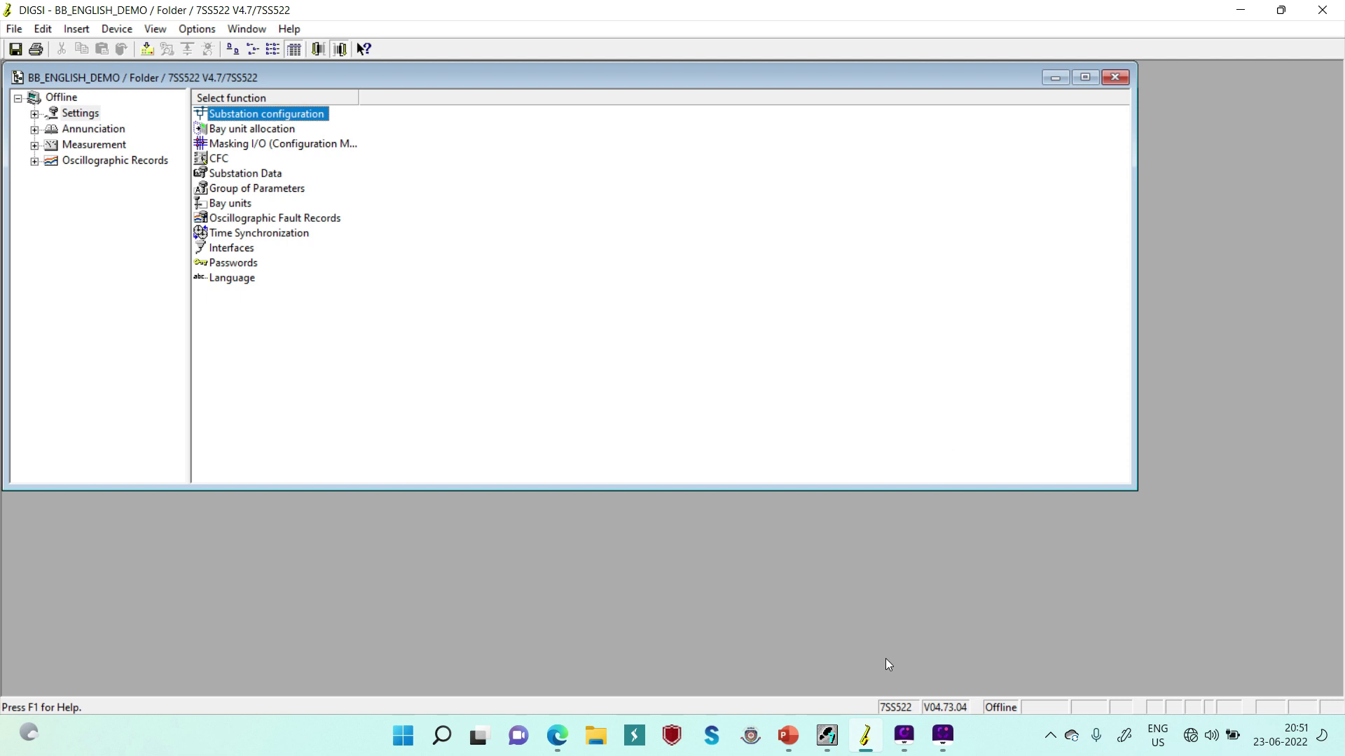
pyautogui.click(1323, 7)
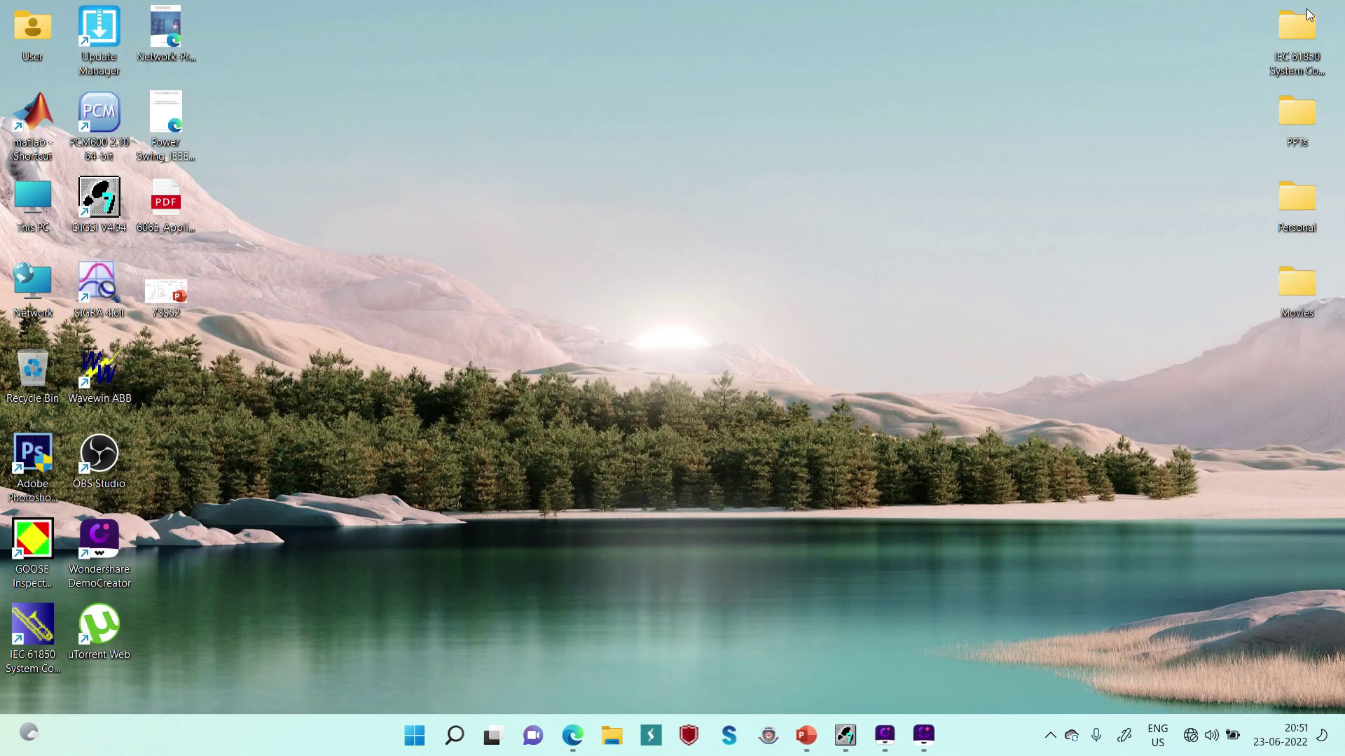
pyautogui.click(846, 736)
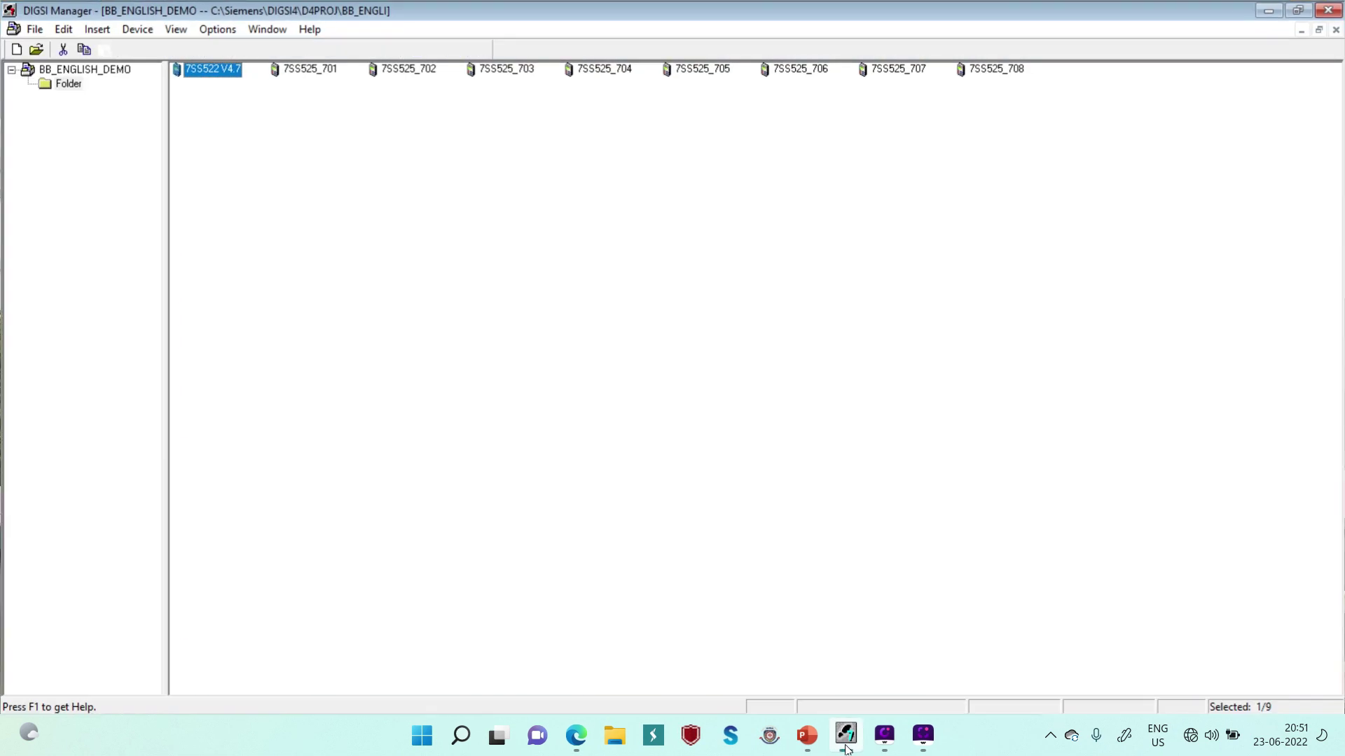
# Open the 7SS525_701 bay unit offline and go to Parameter > Marshalling
pyautogui.click(316, 69)
pyautogui.doubleClick(317, 69)
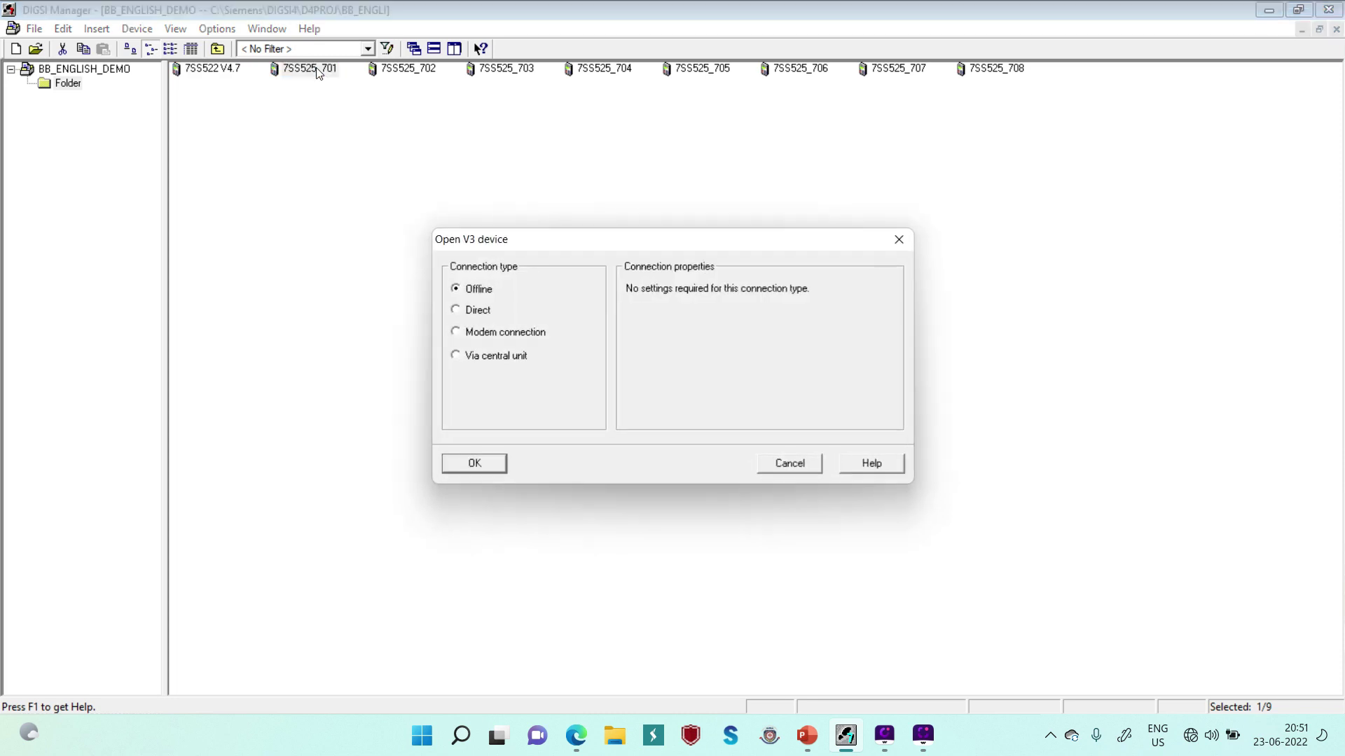
pyautogui.press('Return')
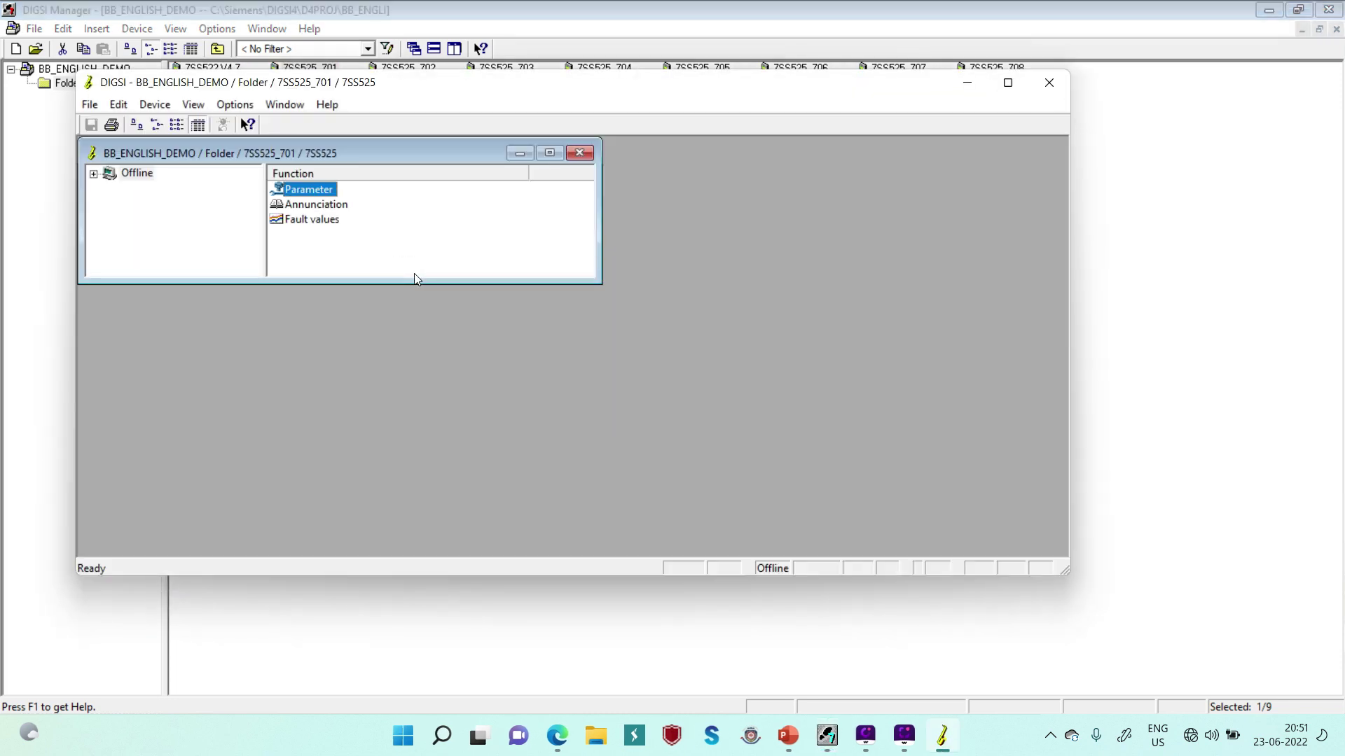
pyautogui.press('Return')
pyautogui.press('Down')
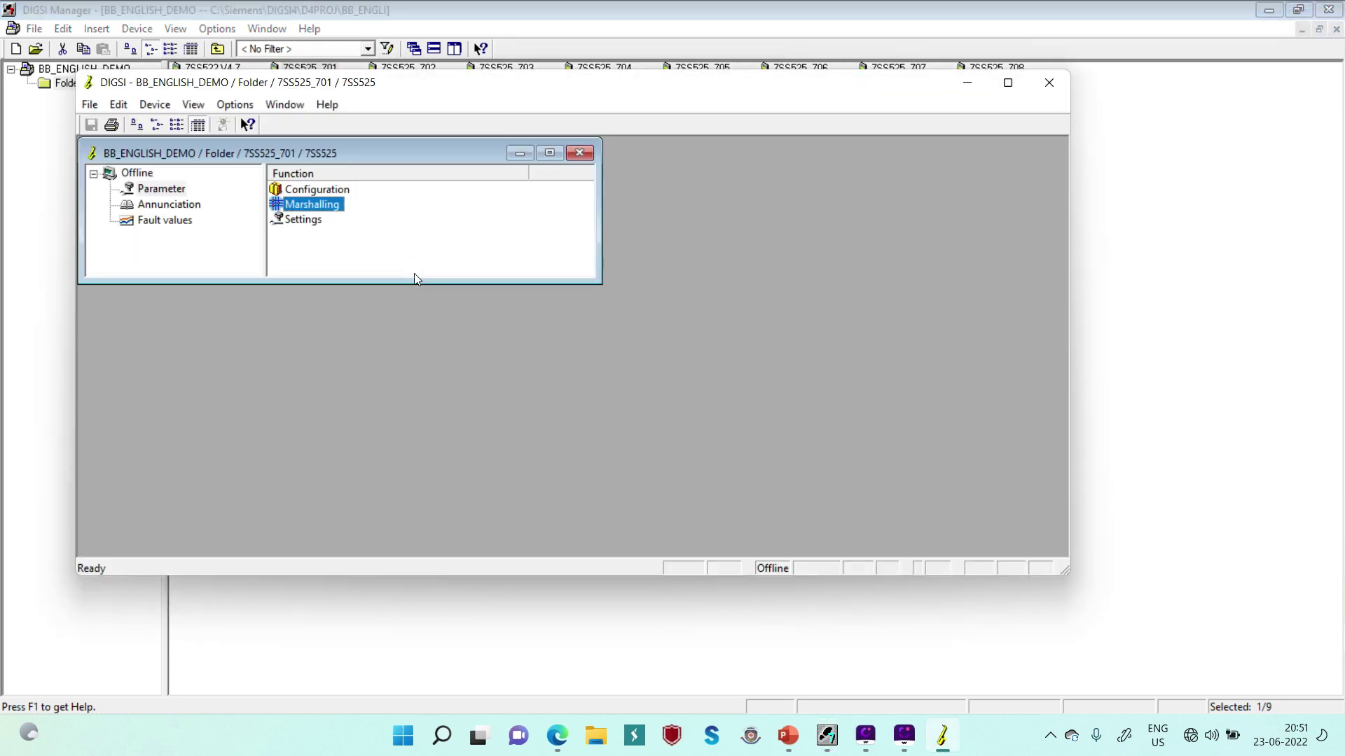
pyautogui.press('Return')
pyautogui.press('Return')
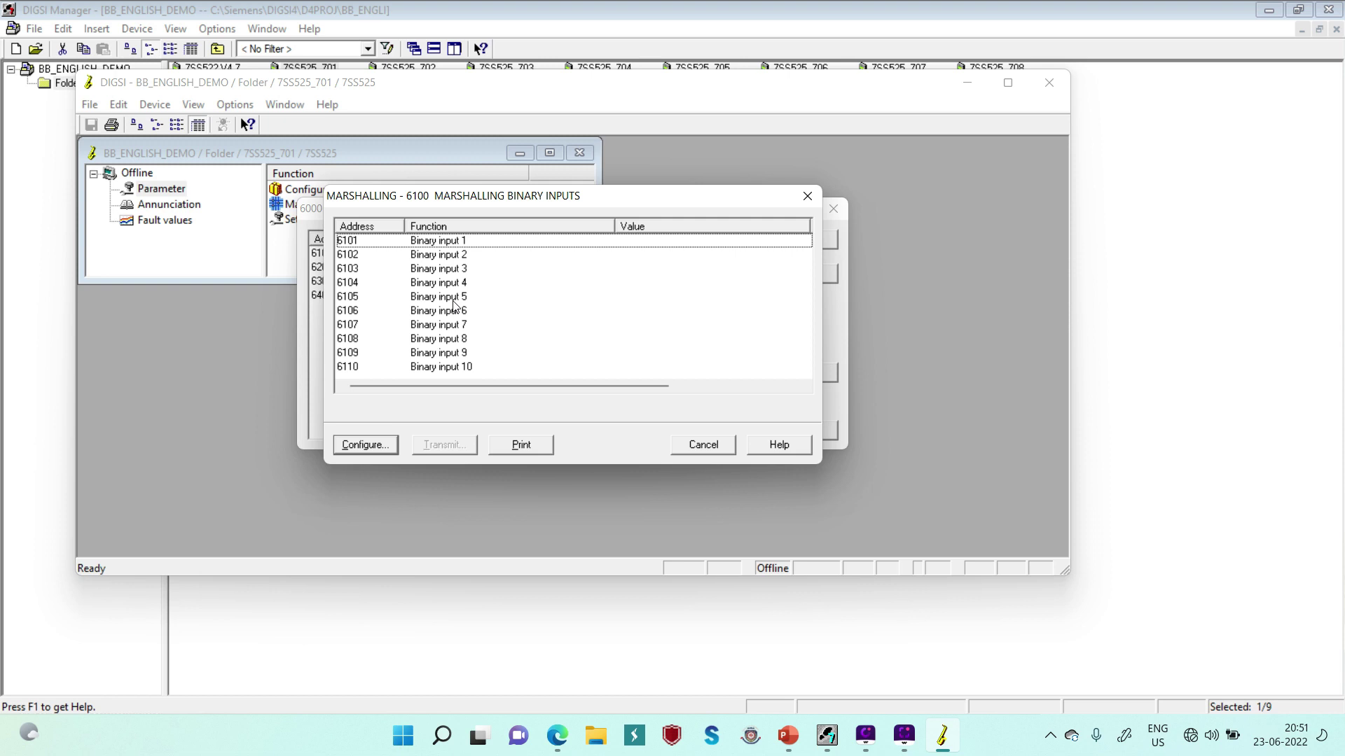
# Marshal Binary input 1 slot 001 to 7617 >Circuit breaker open, then close the marshalling dialogs
pyautogui.doubleClick(463, 244)
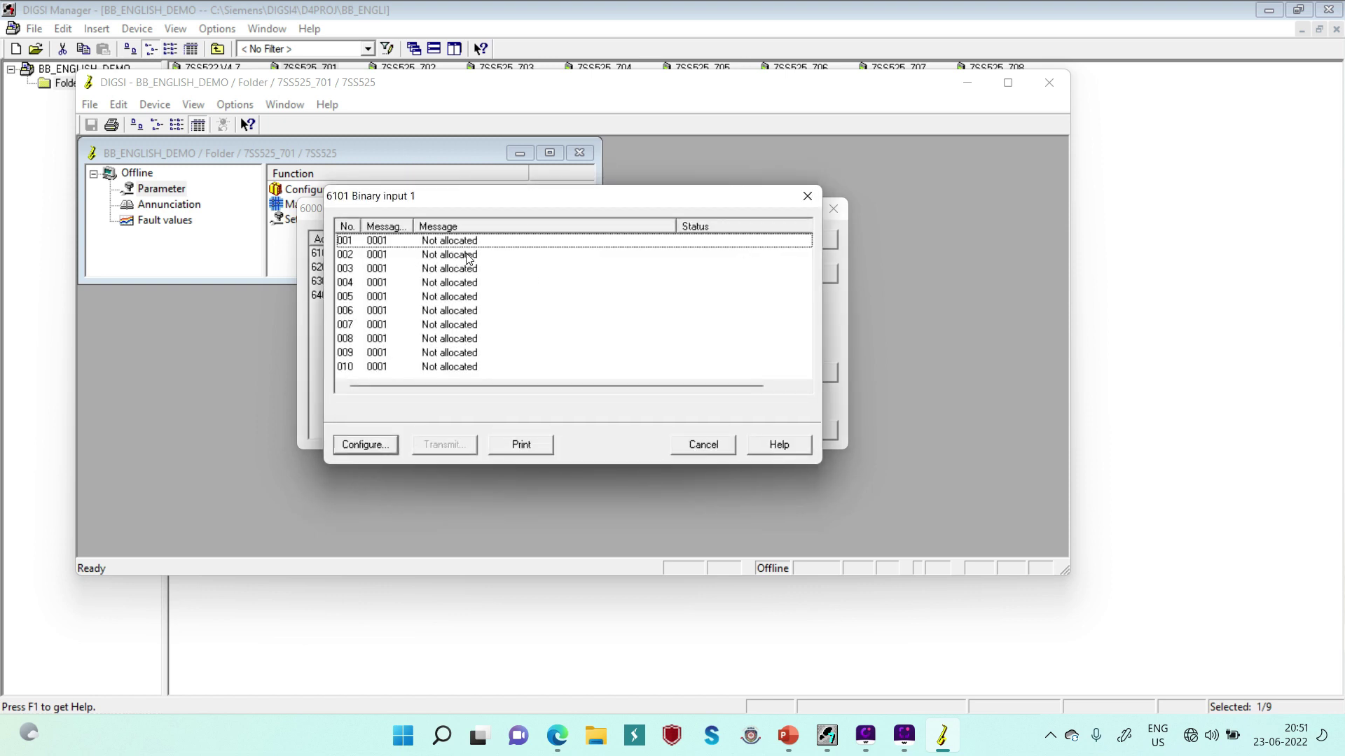
pyautogui.doubleClick(455, 242)
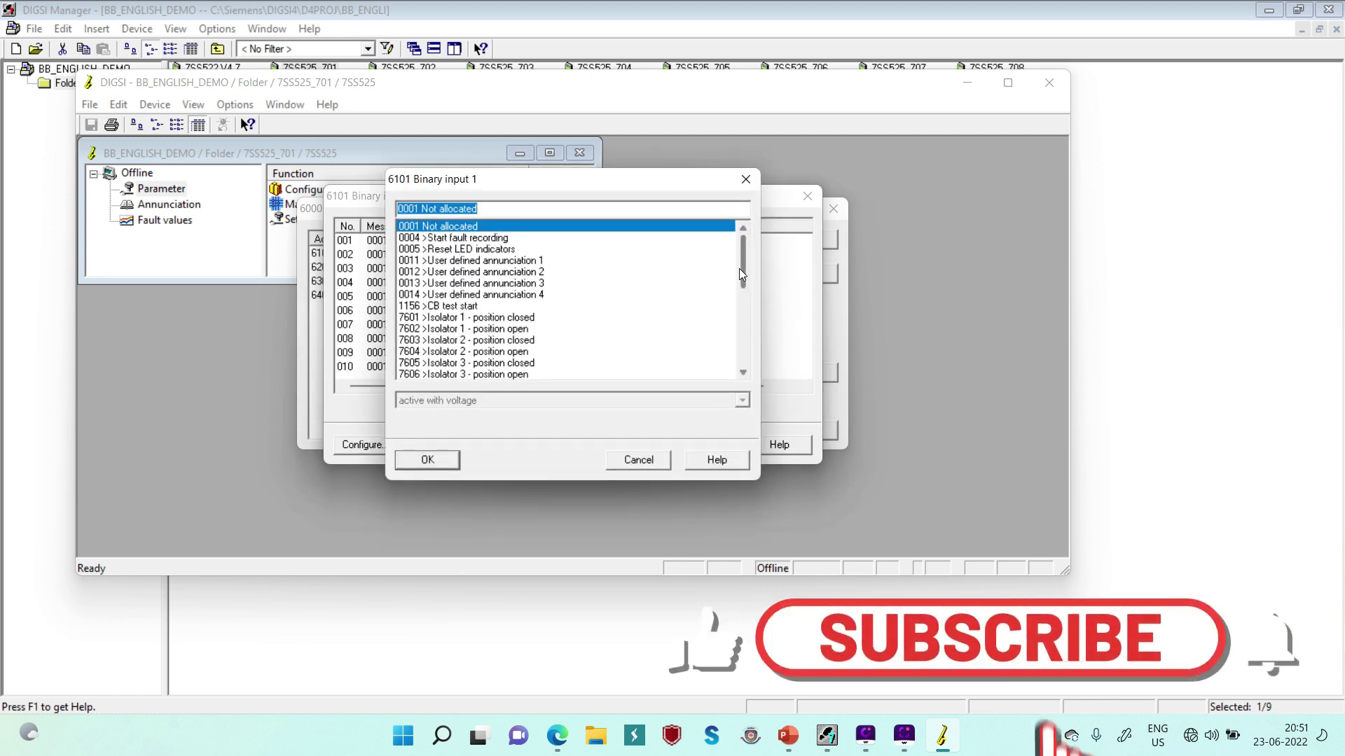
pyautogui.moveTo(744, 267); pyautogui.dragTo(746, 324)
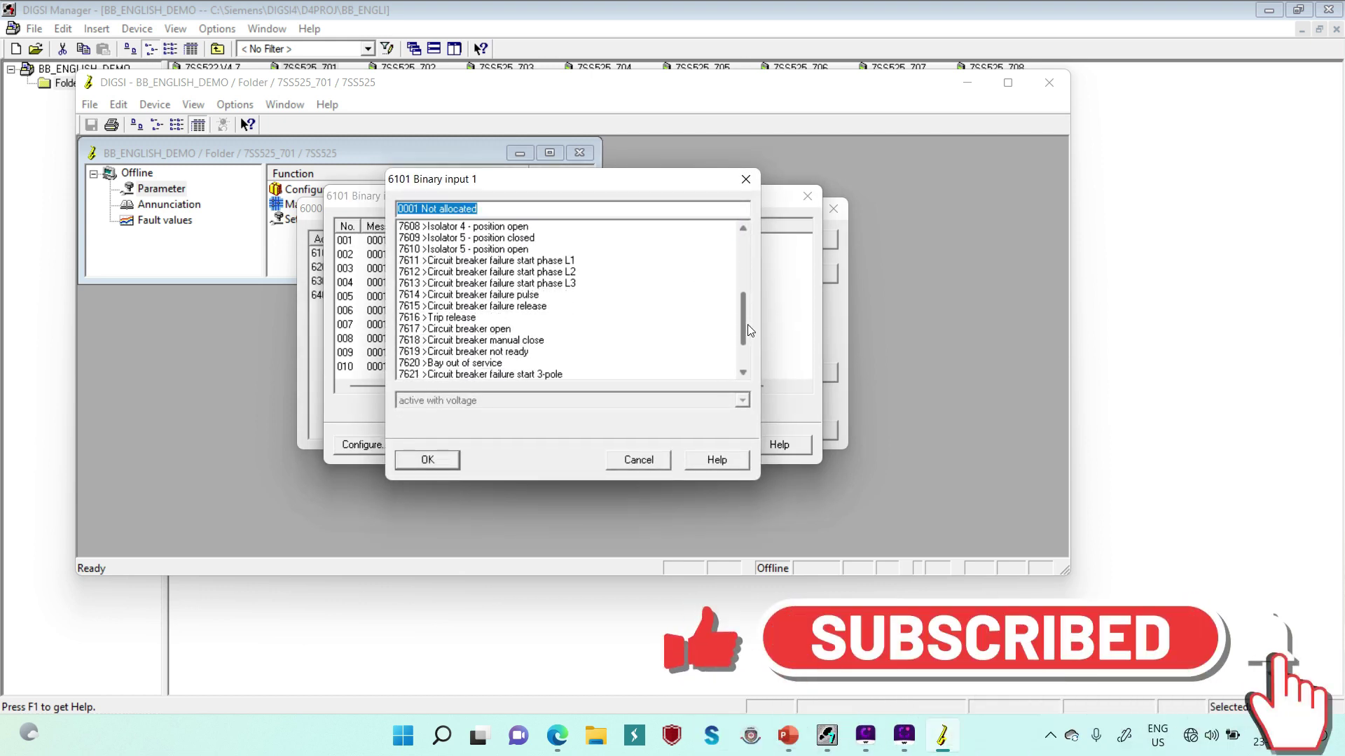
pyautogui.click(517, 330)
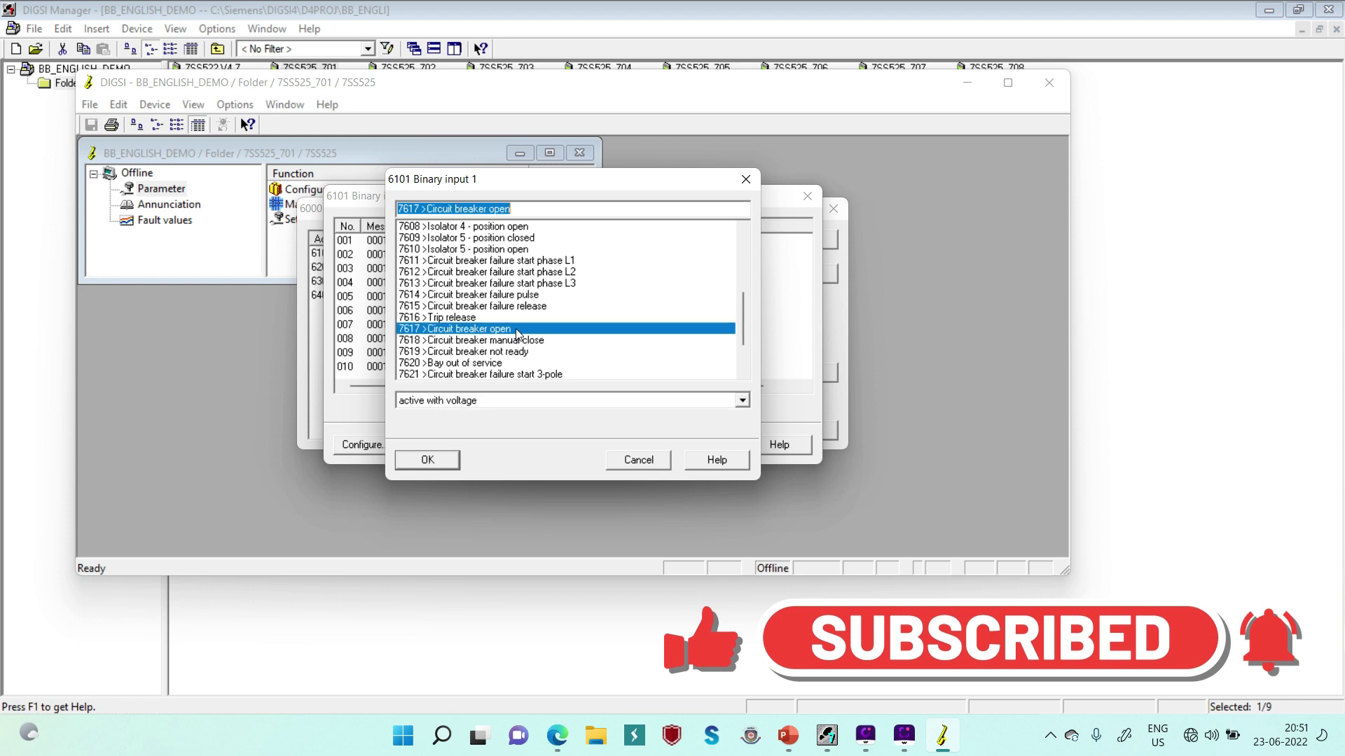
pyautogui.click(443, 459)
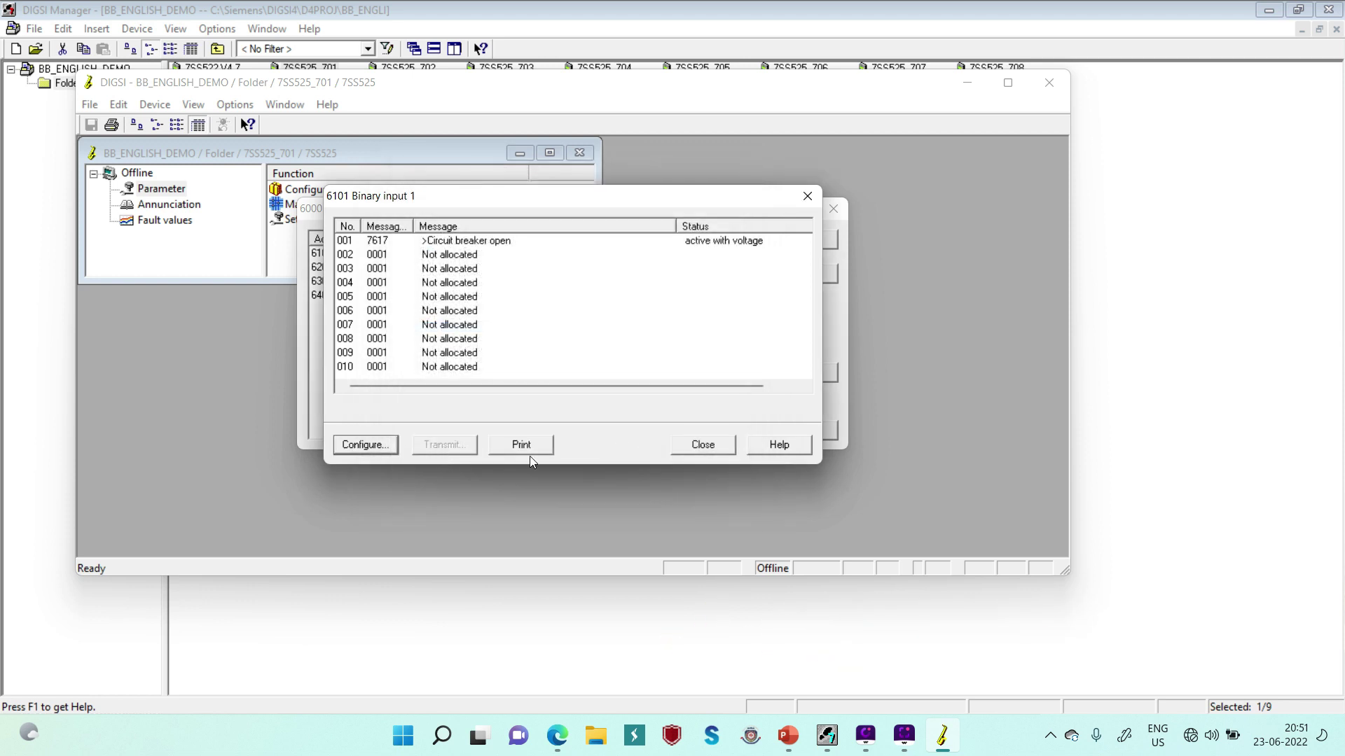
pyautogui.click(695, 449)
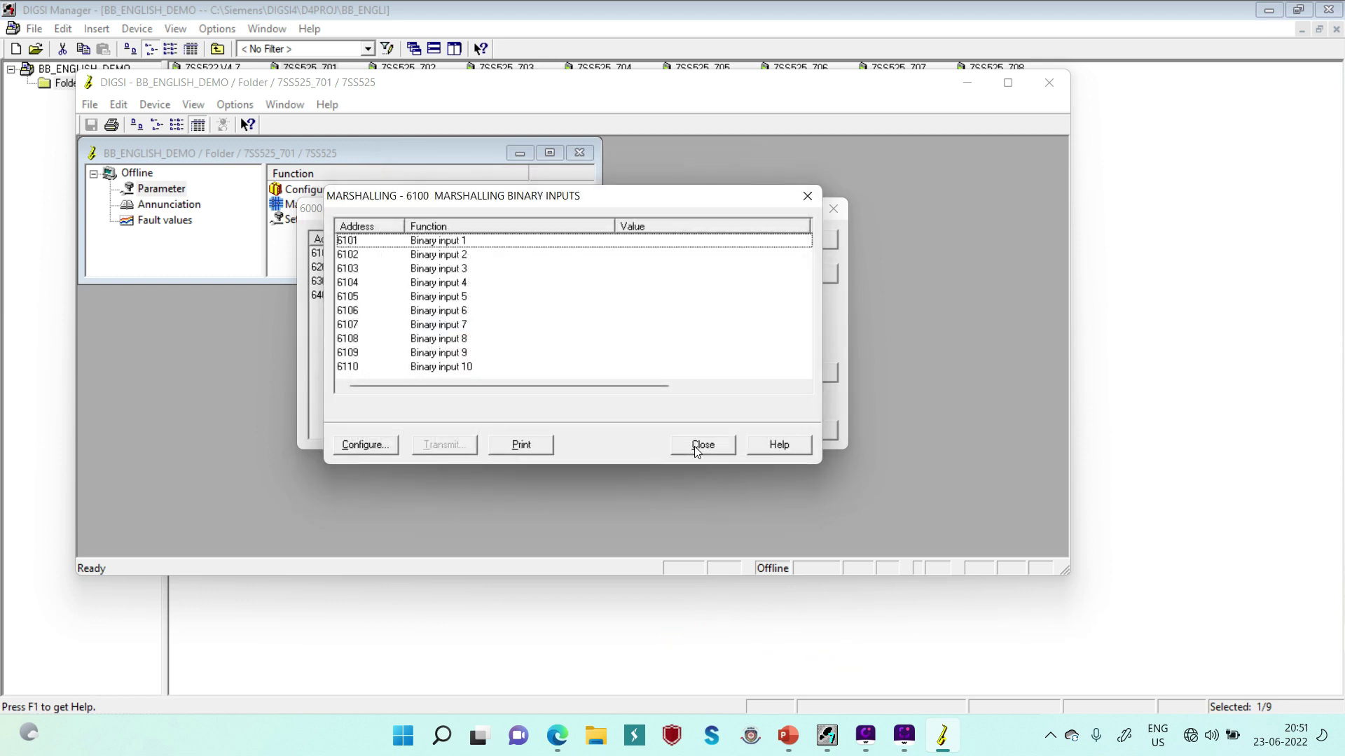
pyautogui.click(695, 447)
pyautogui.click(798, 379)
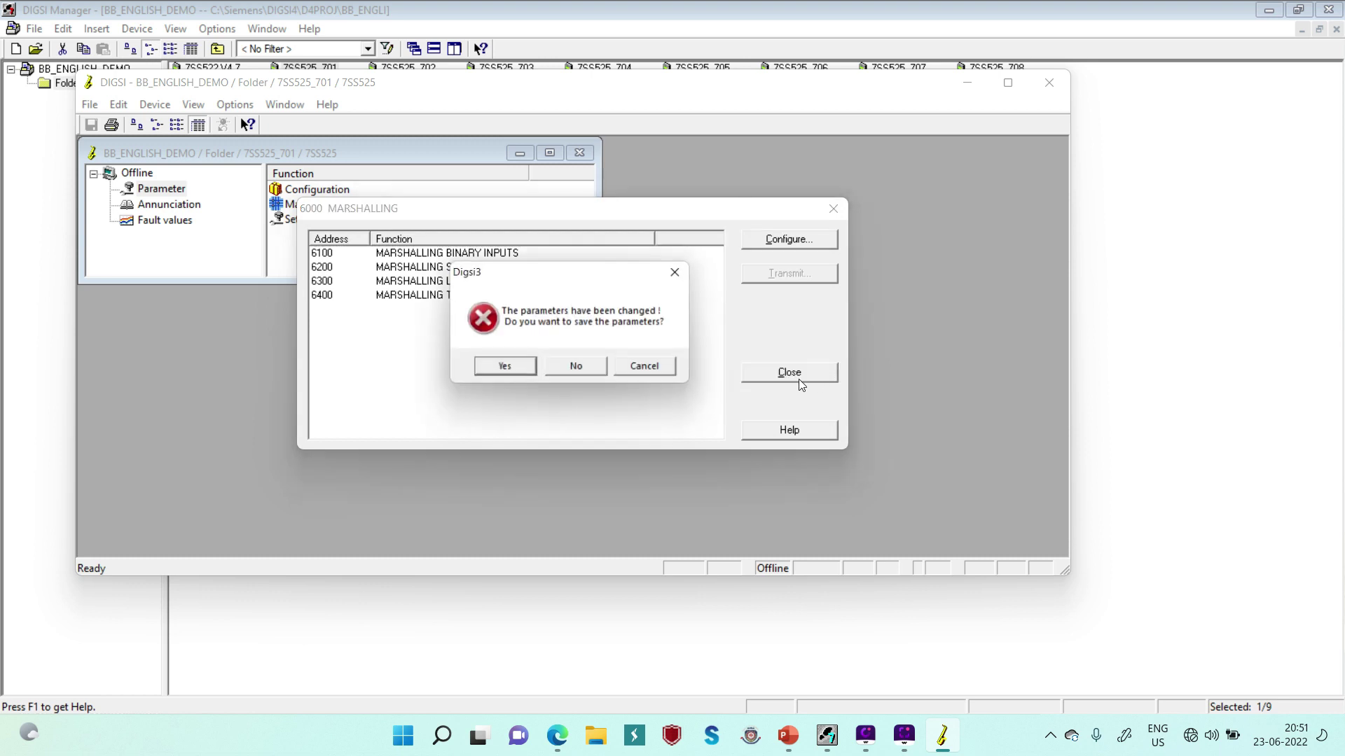
# Save the 7SS525_701 changes, then open 7SS522 V4.7 offline with Settings expanded
pyautogui.click(502, 371)
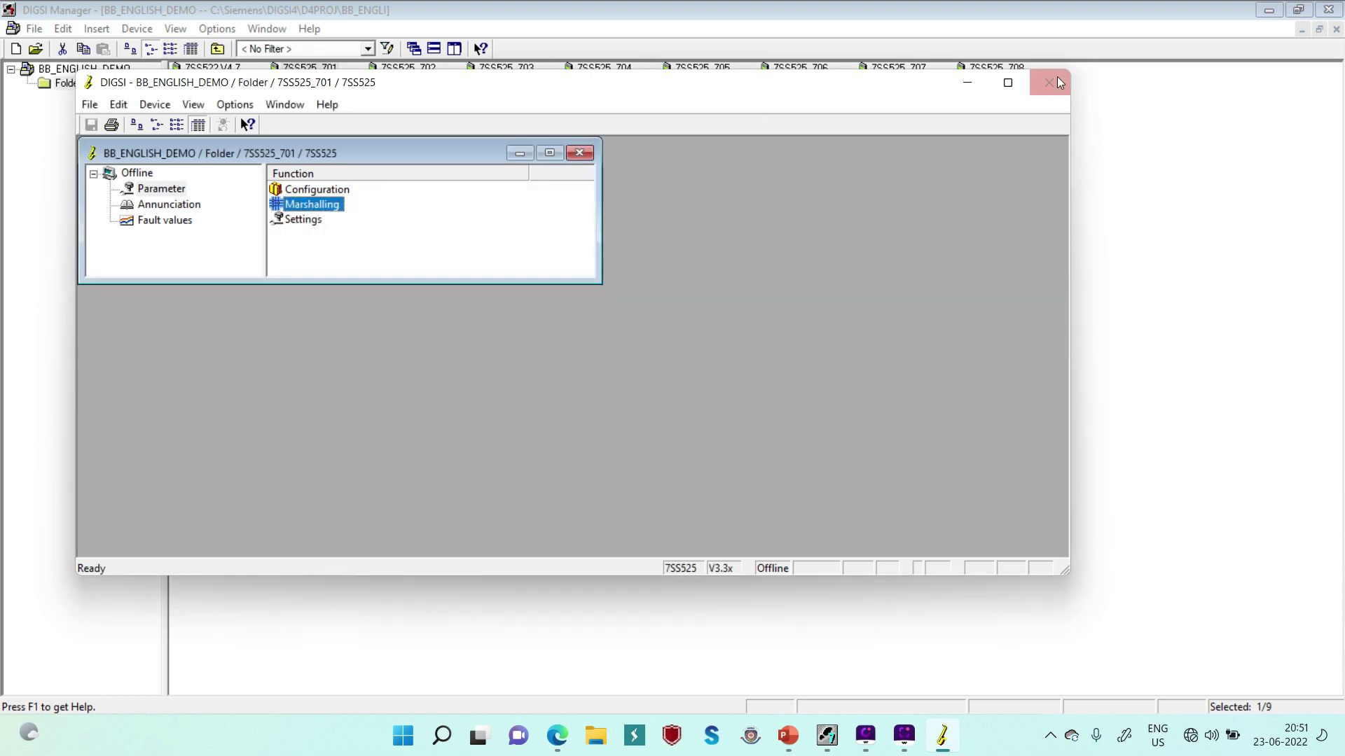
pyautogui.click(1049, 83)
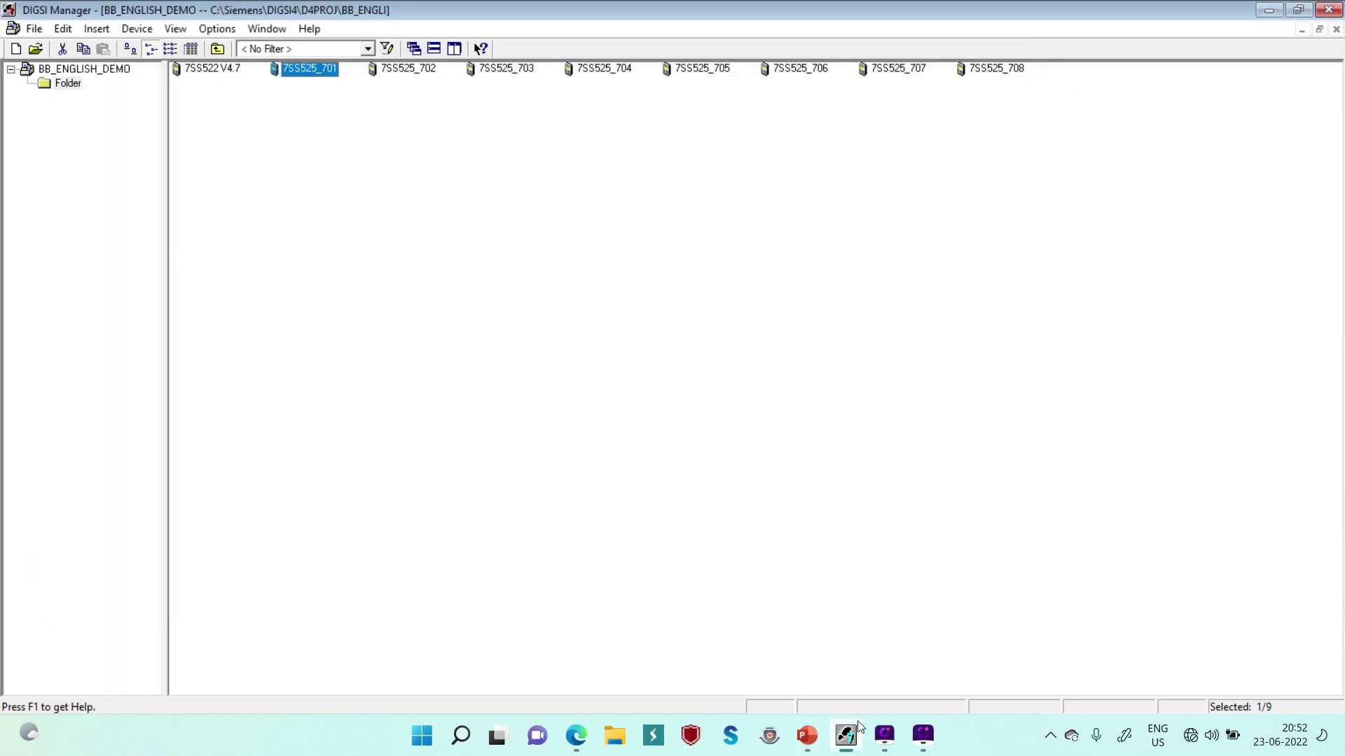
pyautogui.click(208, 68)
pyautogui.doubleClick(209, 68)
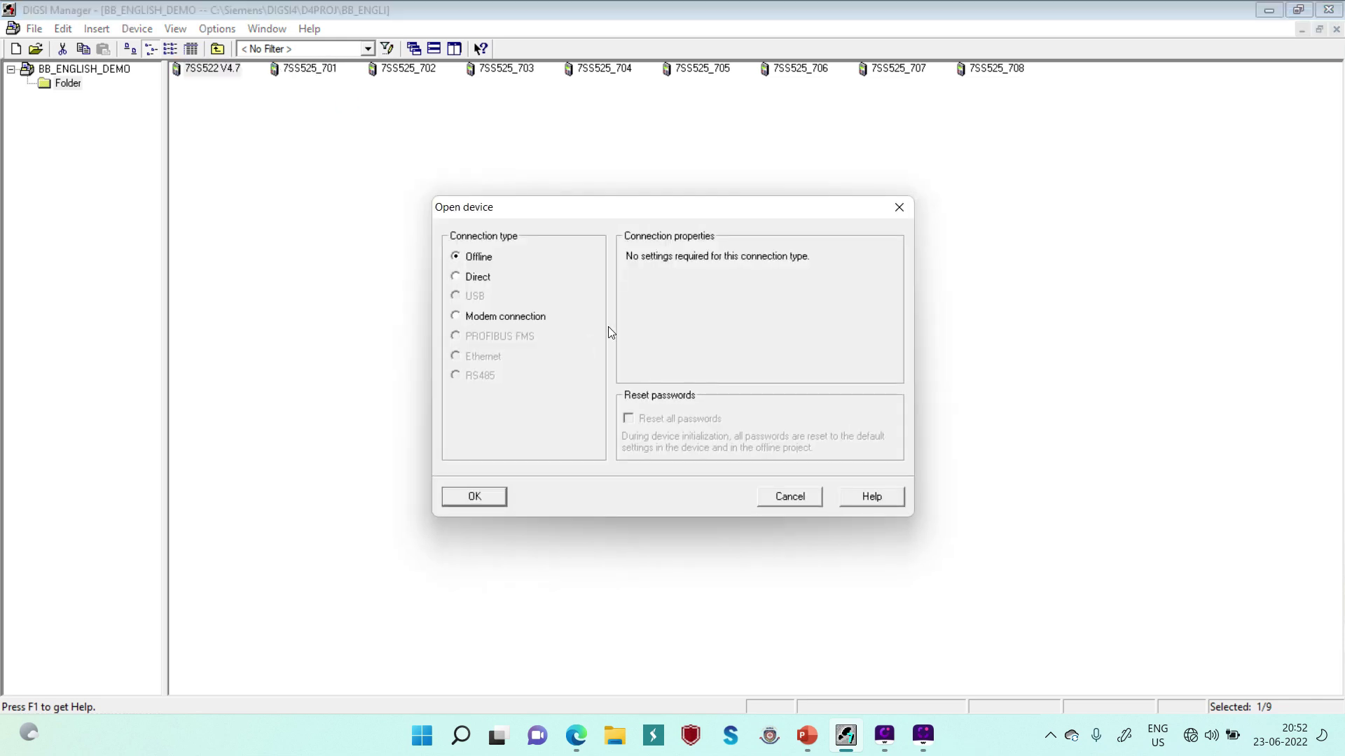
pyautogui.press('Return')
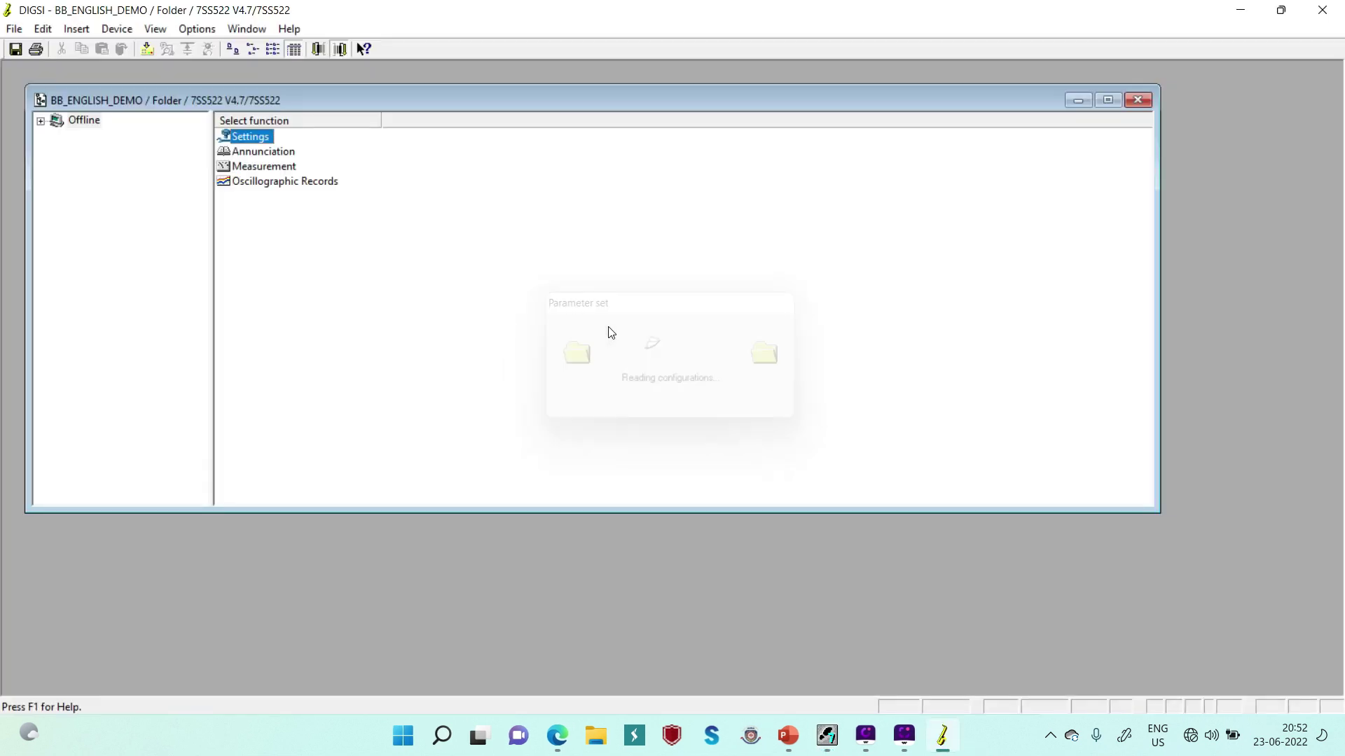
pyautogui.press('Return')
pyautogui.press('Down')
pyautogui.press('Down')
pyautogui.press('Down')
pyautogui.press('Down')
pyautogui.press('Down')
pyautogui.press('Down')
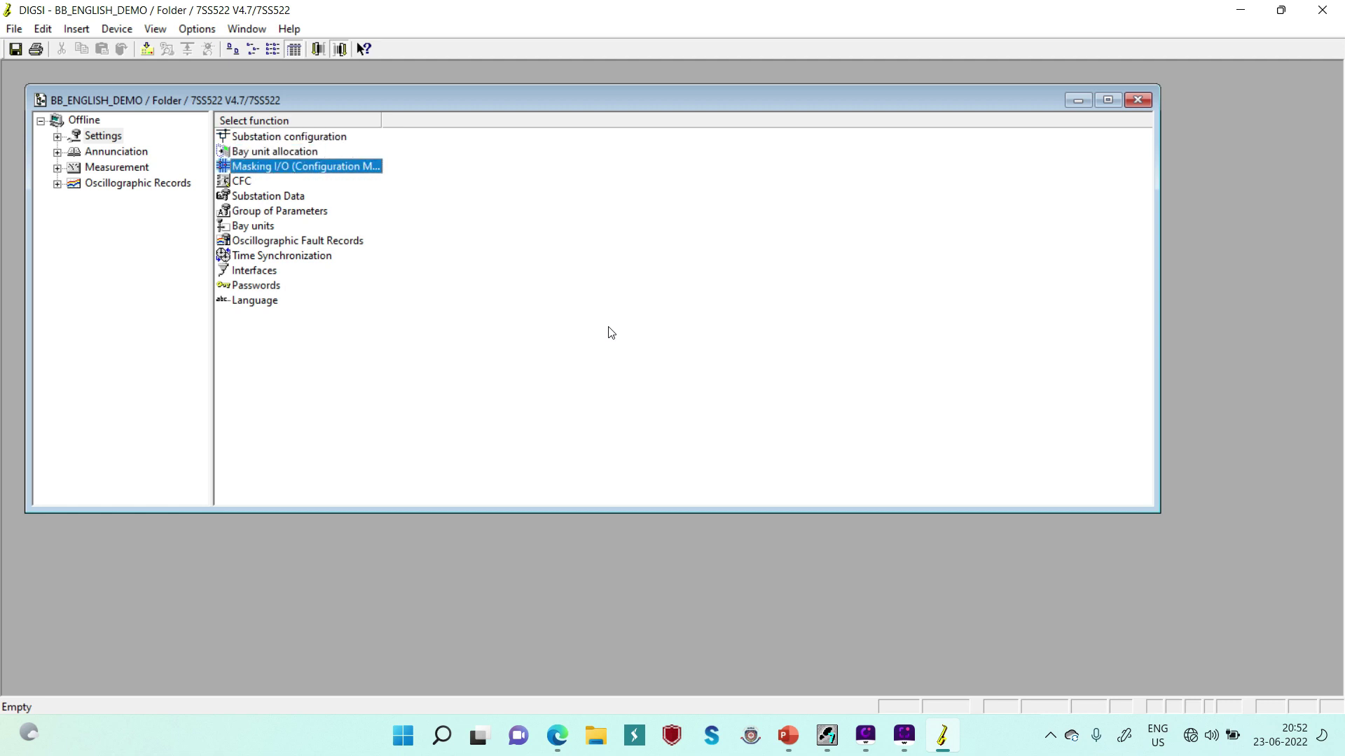
pyautogui.press('Return')
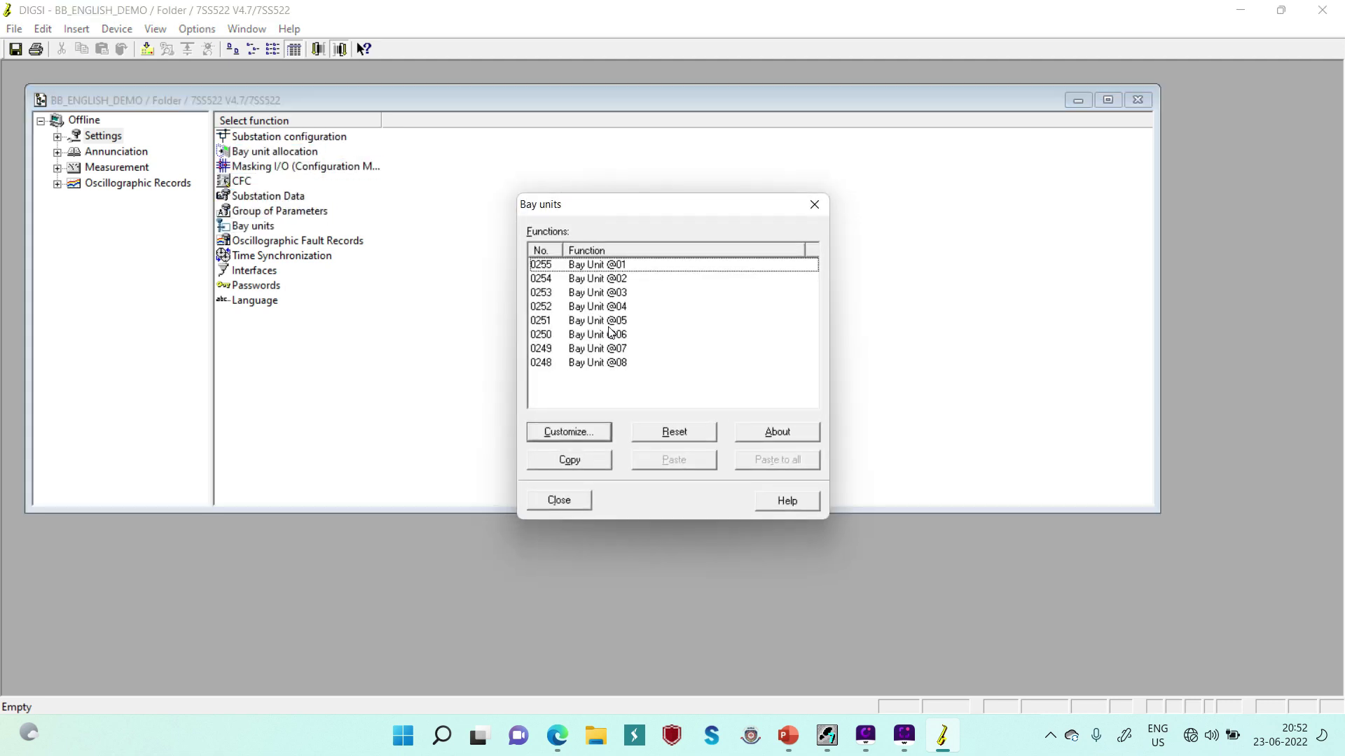
pyautogui.press('Return')
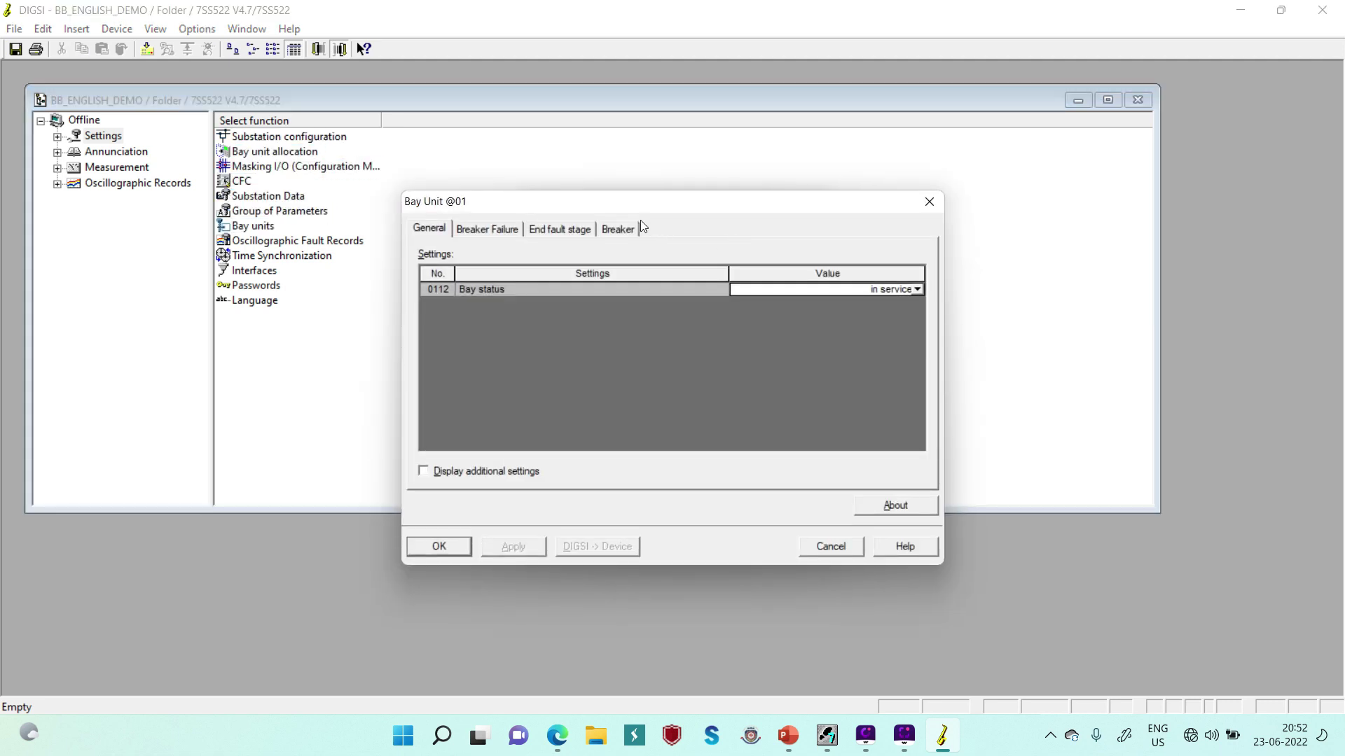
pyautogui.click(540, 228)
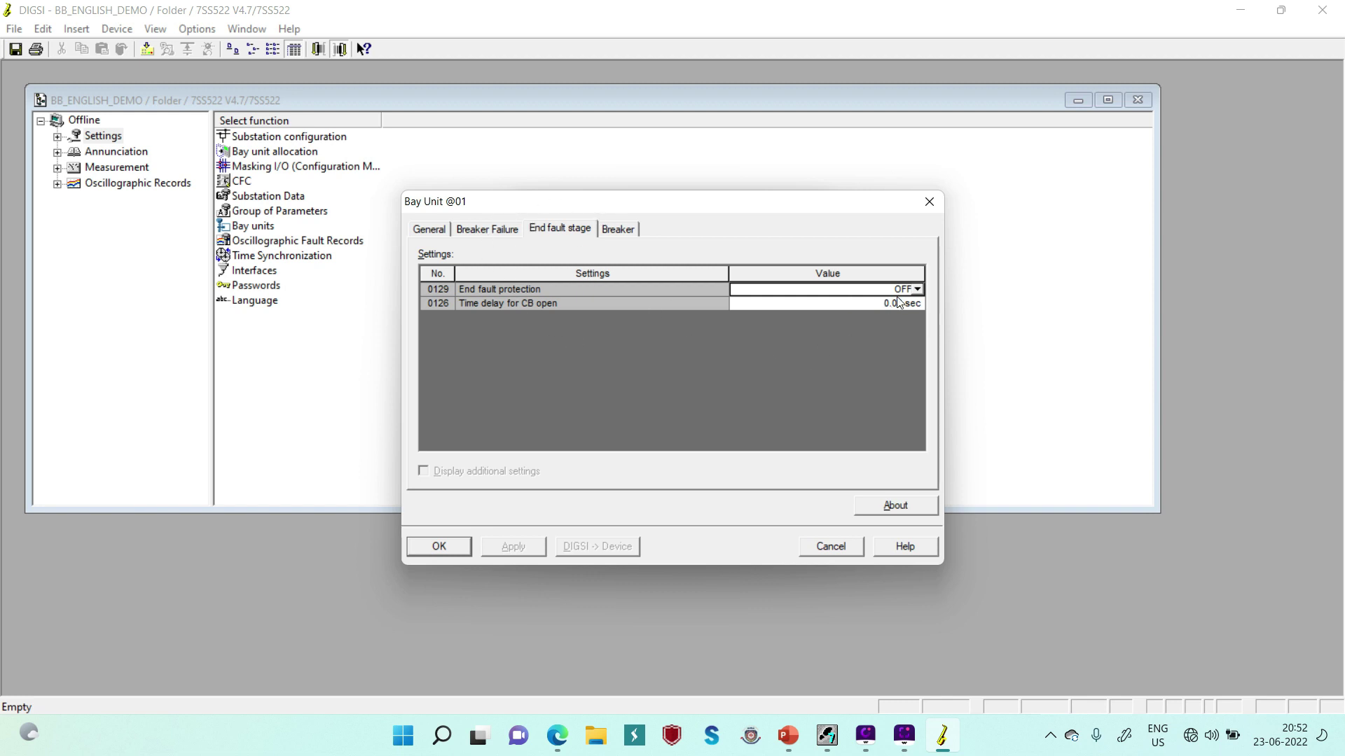
pyautogui.click(925, 206)
pyautogui.click(814, 204)
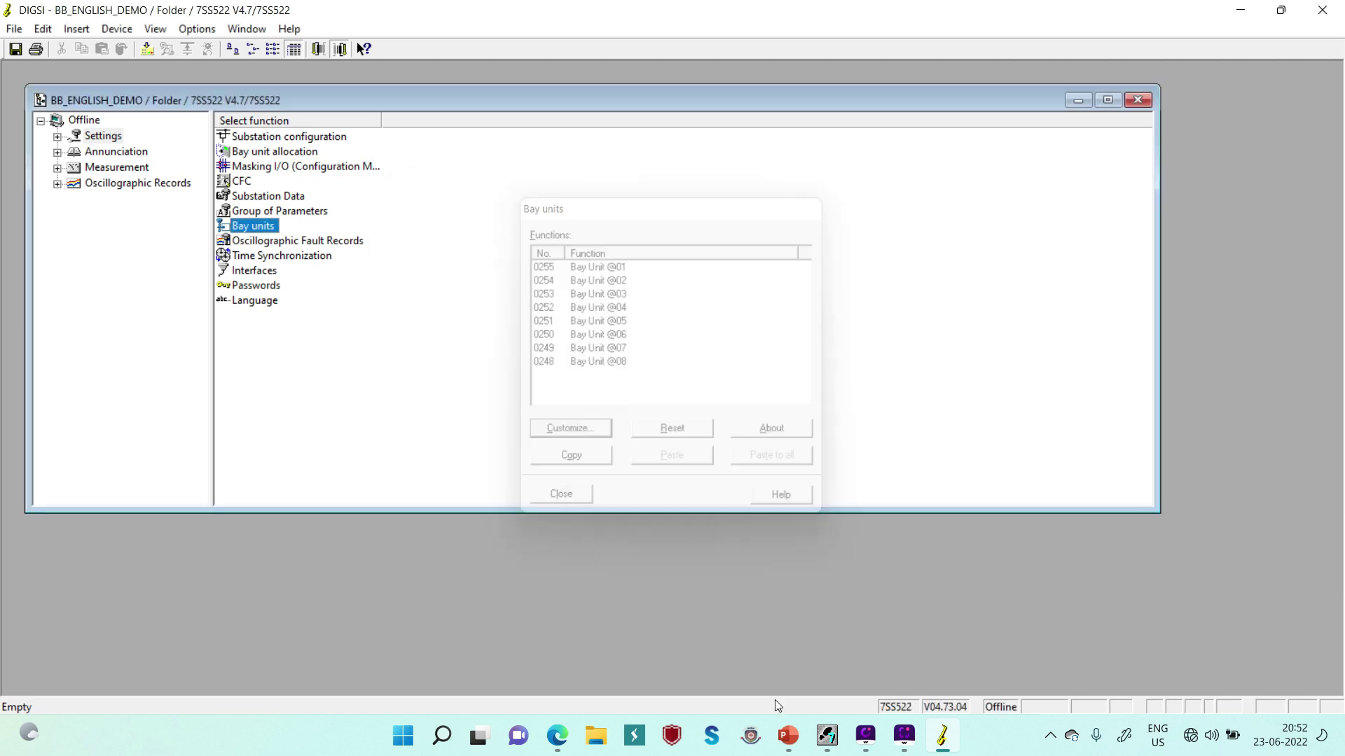